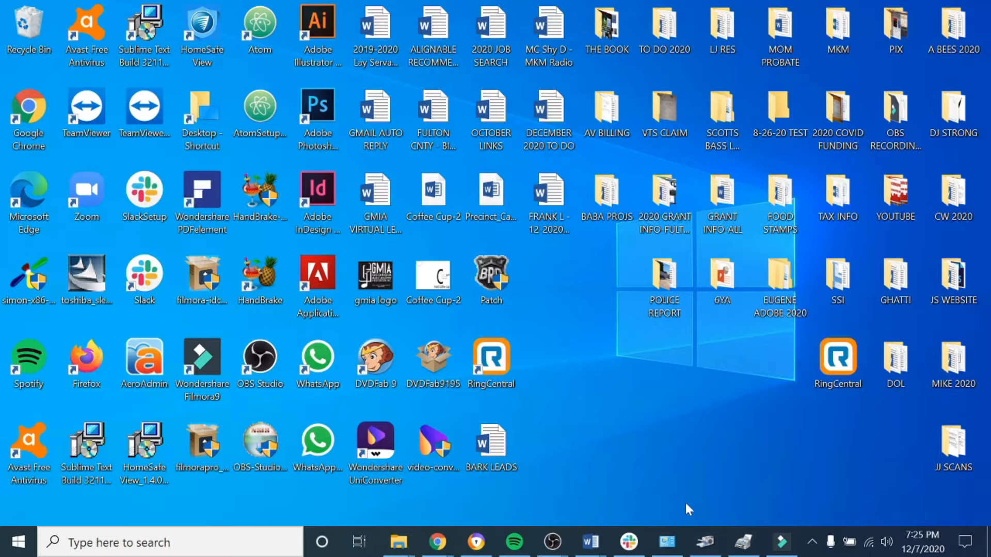
# Switch to the Filmora9 project VE Project 1-SPEED CONTROL
pyautogui.click(781, 542)
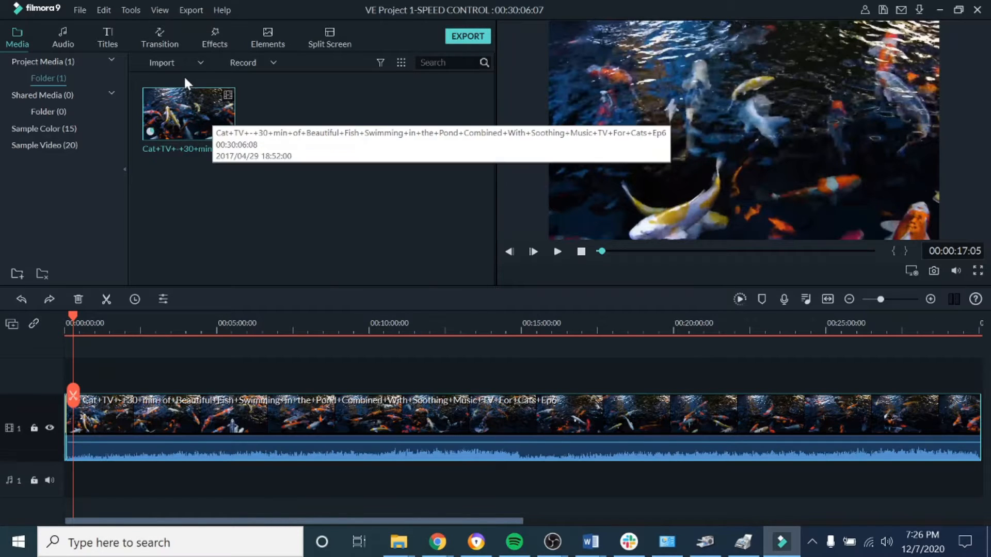
pyautogui.click(200, 63)
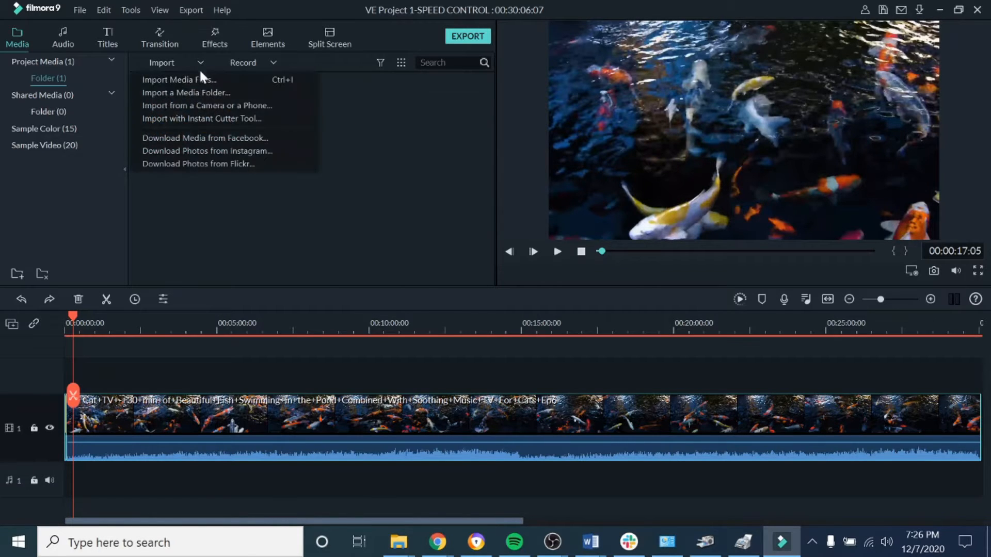
pyautogui.click(176, 81)
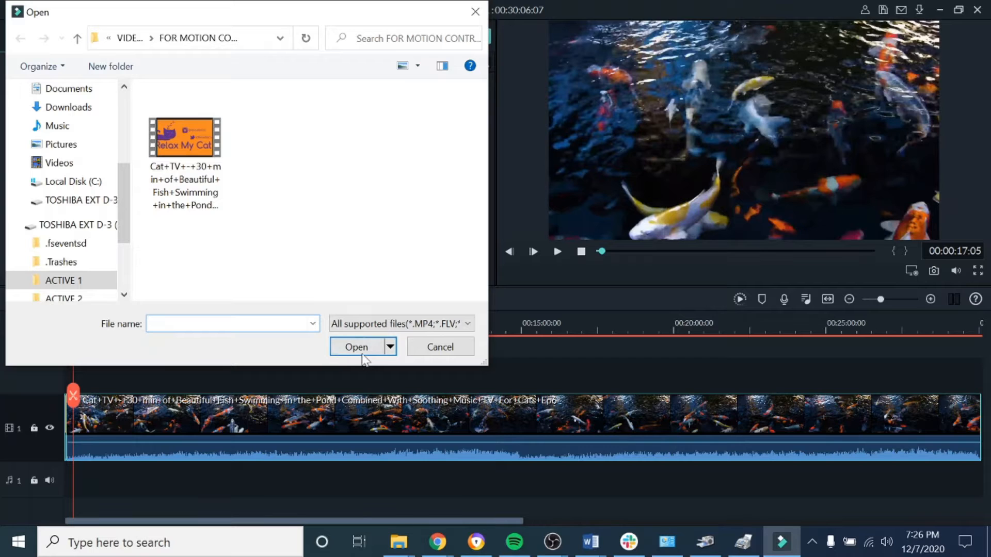
pyautogui.click(440, 347)
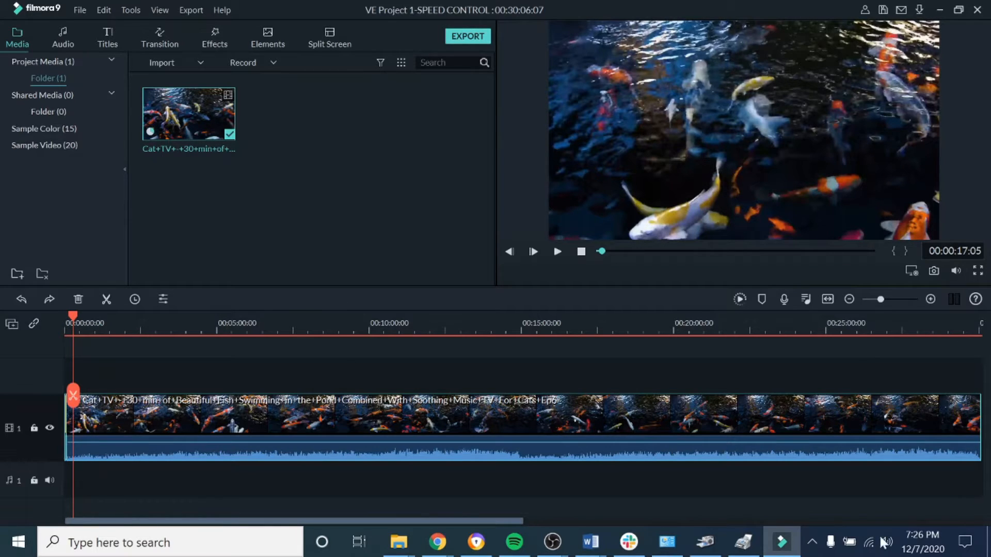
# Position the timeline playhead just past the five-minute mark of the fish pond clip, at 00:05:01:01
pyautogui.moveTo(518, 522); pyautogui.dragTo(532, 522)
pyautogui.click(956, 325)
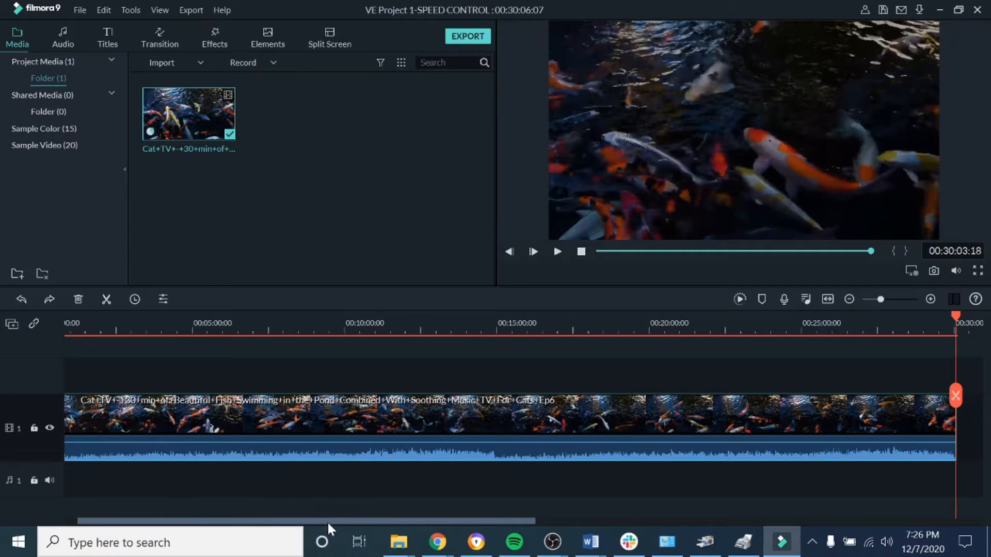
pyautogui.moveTo(327, 522); pyautogui.dragTo(261, 522)
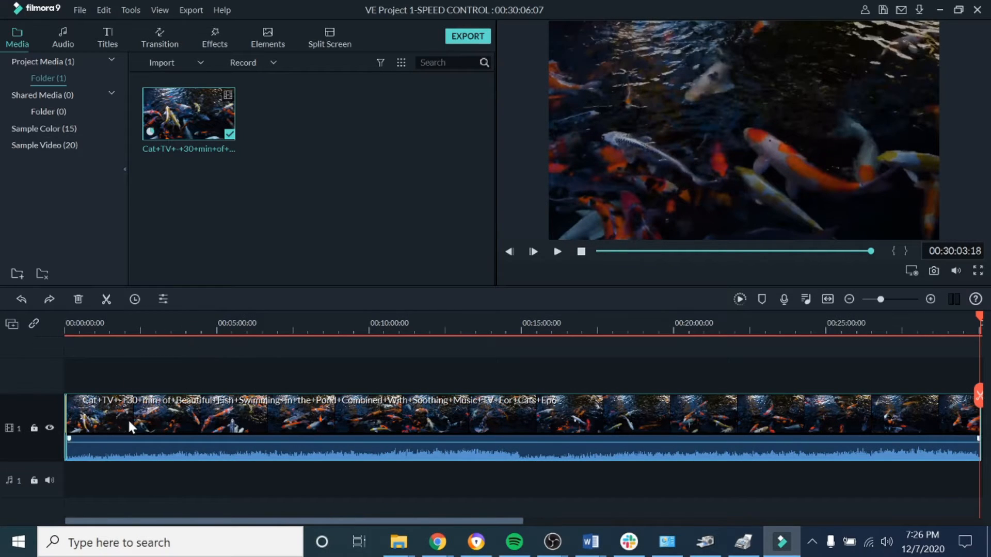
pyautogui.click(220, 322)
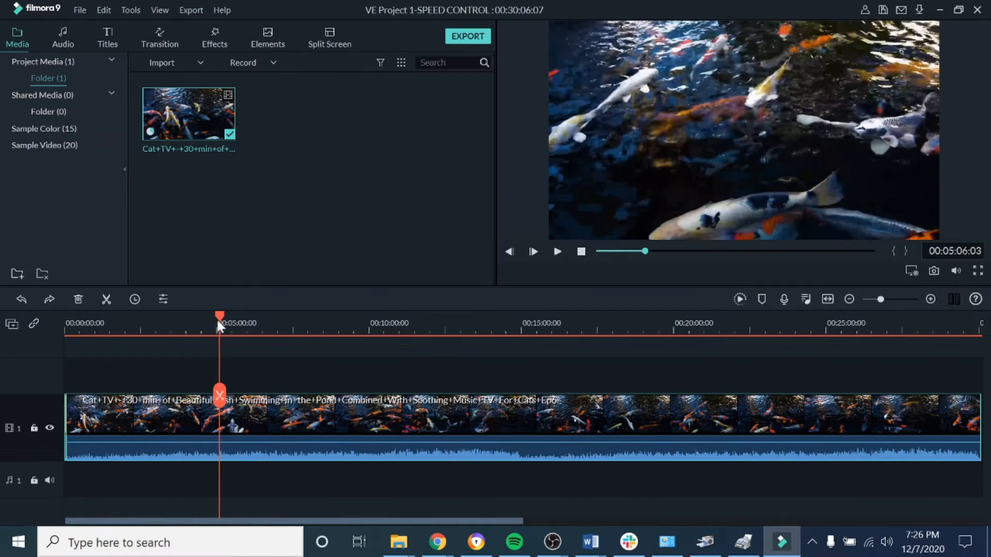
pyautogui.click(221, 317)
pyautogui.moveTo(218, 314); pyautogui.dragTo(217, 315)
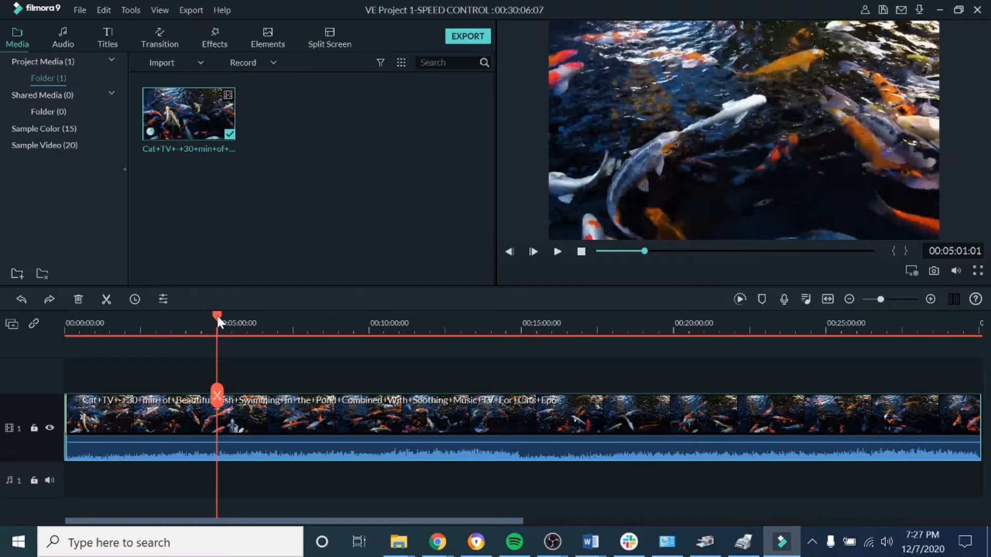
pyautogui.moveTo(217, 316); pyautogui.dragTo(221, 319)
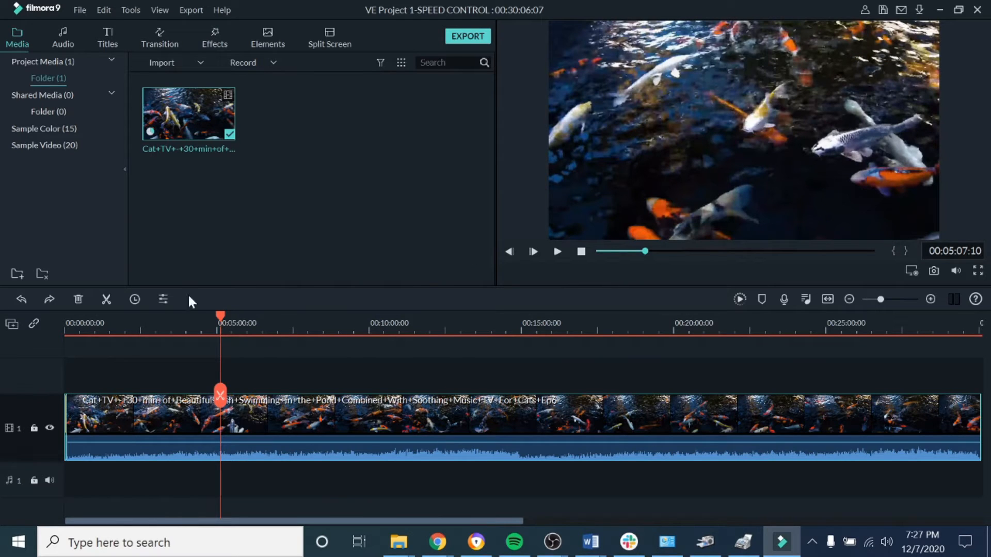
pyautogui.click(217, 315)
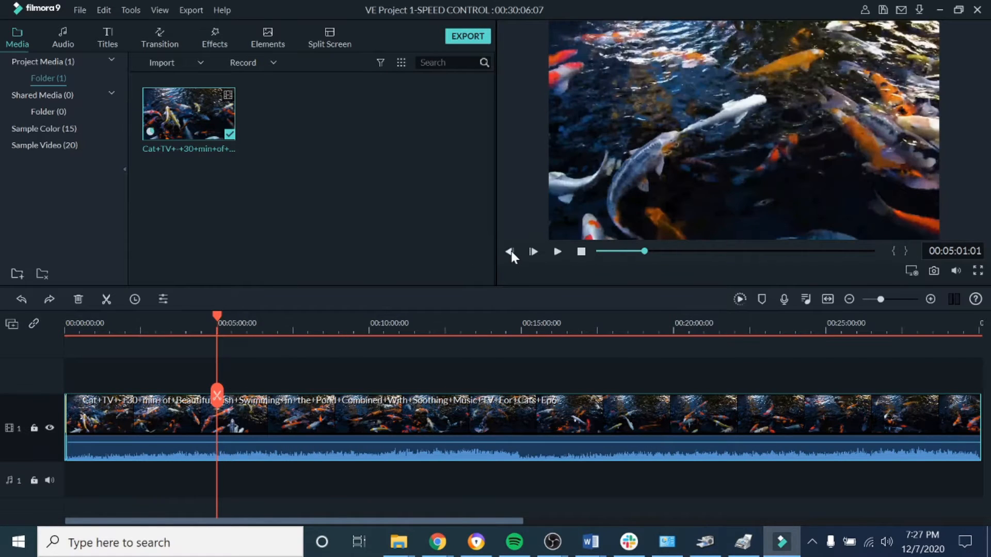
# Split the fish pond clip at exactly 00:05:00:00 and play the start of the second part
pyautogui.click(512, 253)
pyautogui.click(512, 252)
pyautogui.click(511, 252)
pyautogui.click(511, 252)
pyautogui.click(512, 253)
pyautogui.click(511, 252)
pyautogui.click(512, 252)
pyautogui.click(511, 253)
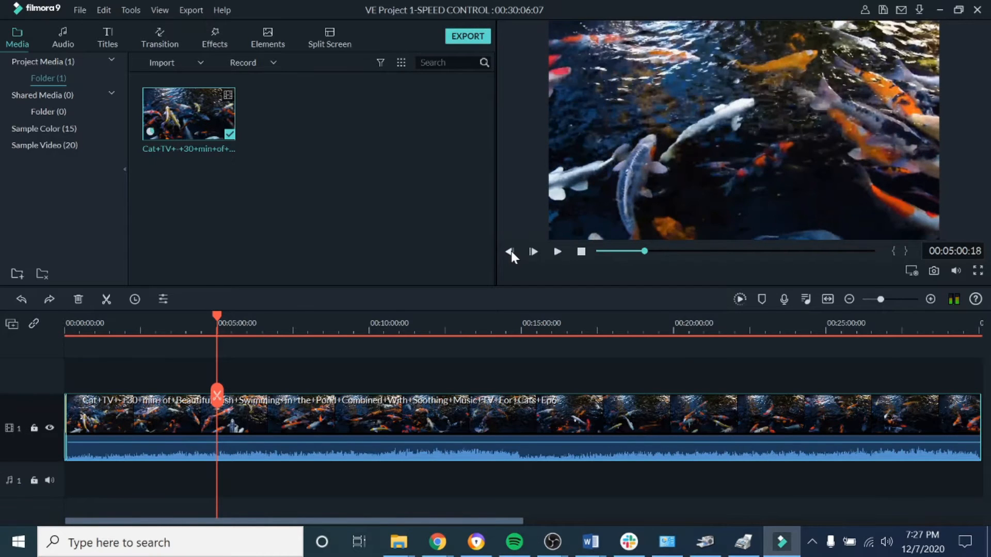
pyautogui.click(512, 253)
pyautogui.click(511, 252)
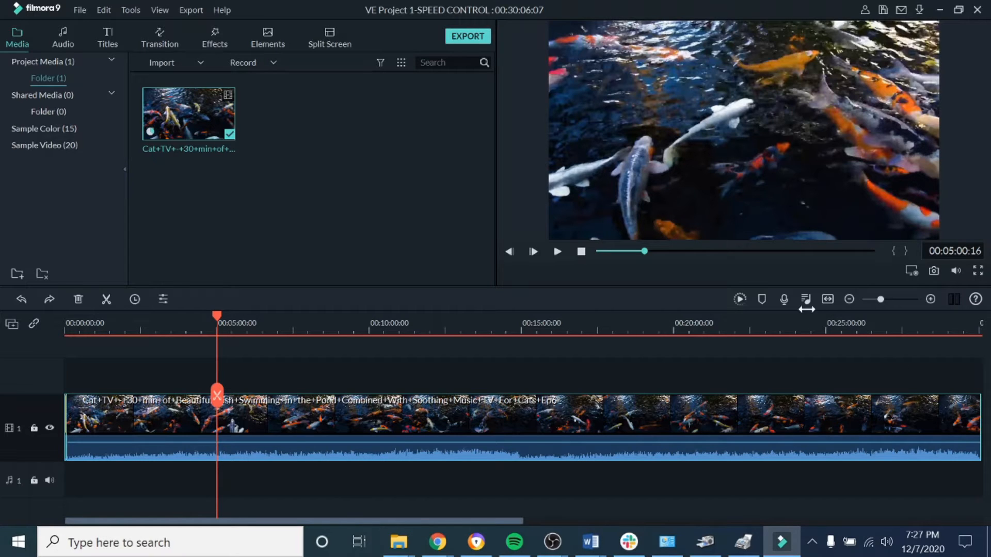
pyautogui.click(510, 252)
pyautogui.click(510, 252)
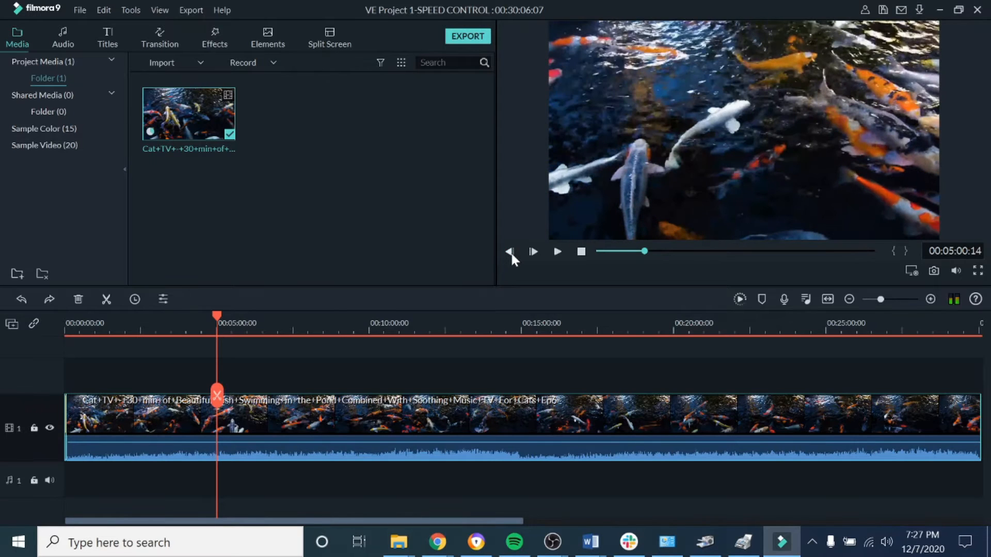
pyautogui.click(510, 252)
pyautogui.click(510, 252)
pyautogui.click(510, 252)
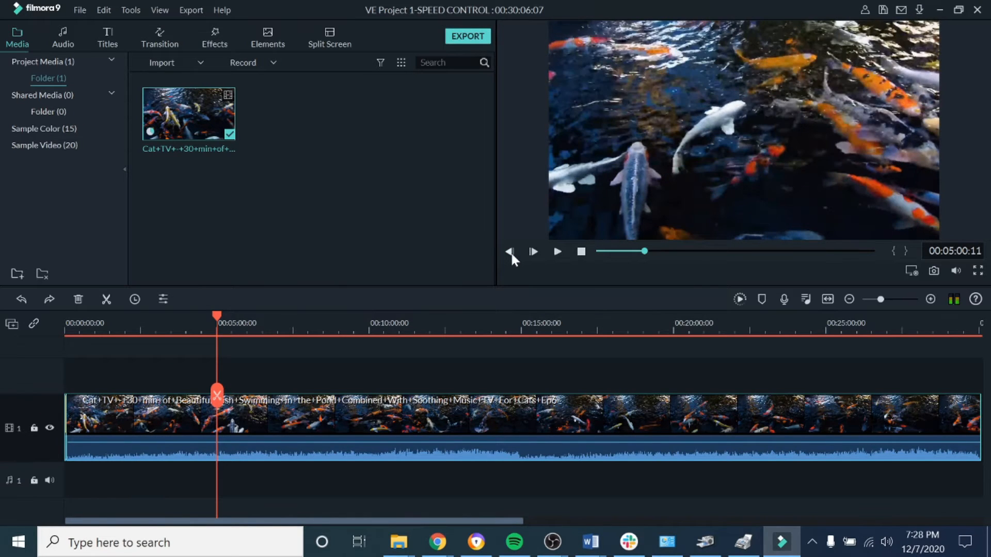
pyautogui.click(510, 252)
pyautogui.click(510, 252)
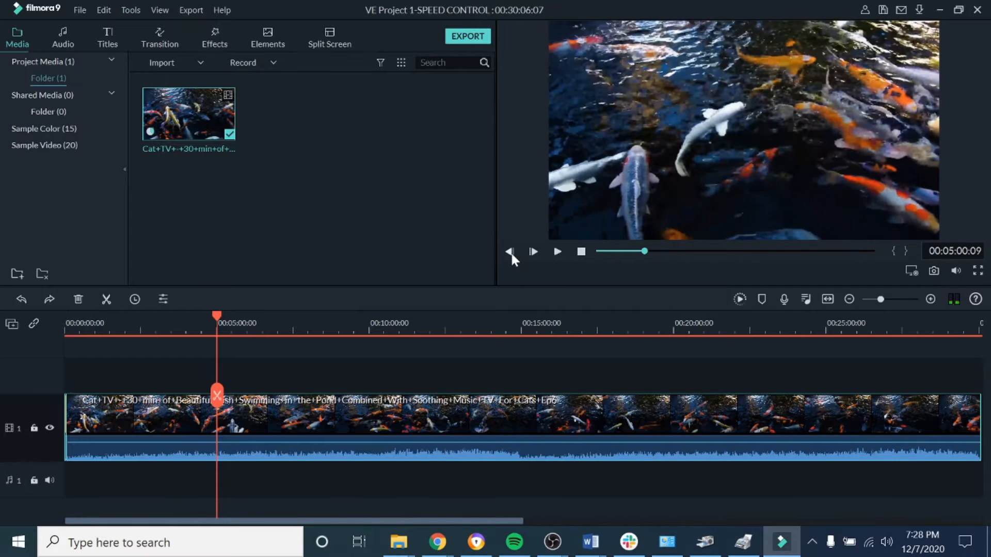
pyautogui.click(510, 252)
pyautogui.click(510, 252)
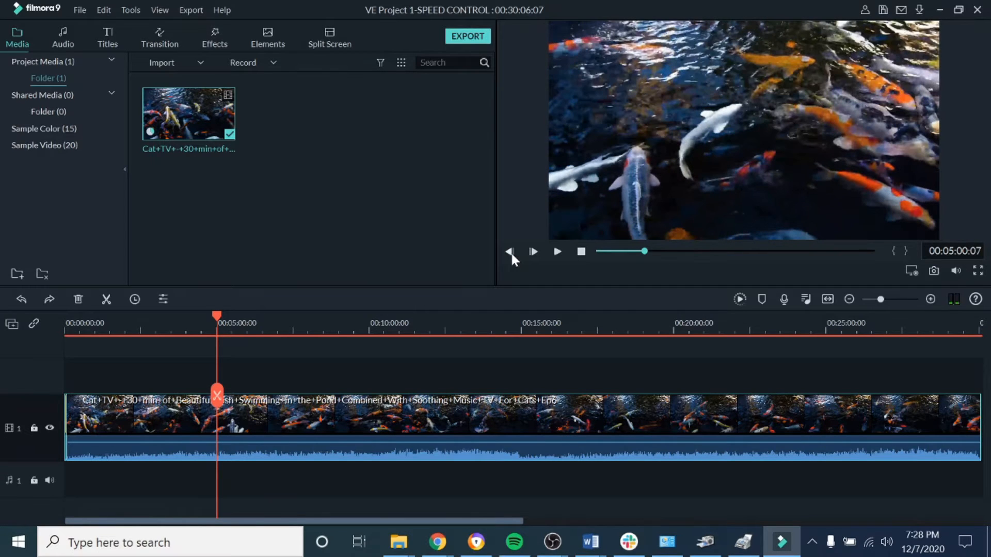
pyautogui.click(510, 252)
pyautogui.click(510, 252)
pyautogui.click(510, 252)
pyautogui.click(510, 252)
pyautogui.click(510, 252)
pyautogui.click(510, 252)
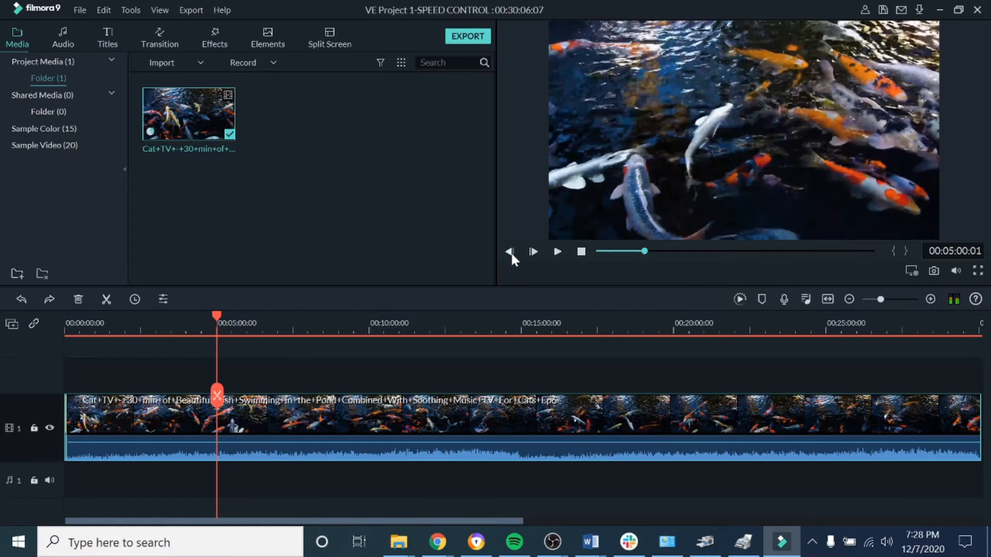
pyautogui.click(510, 252)
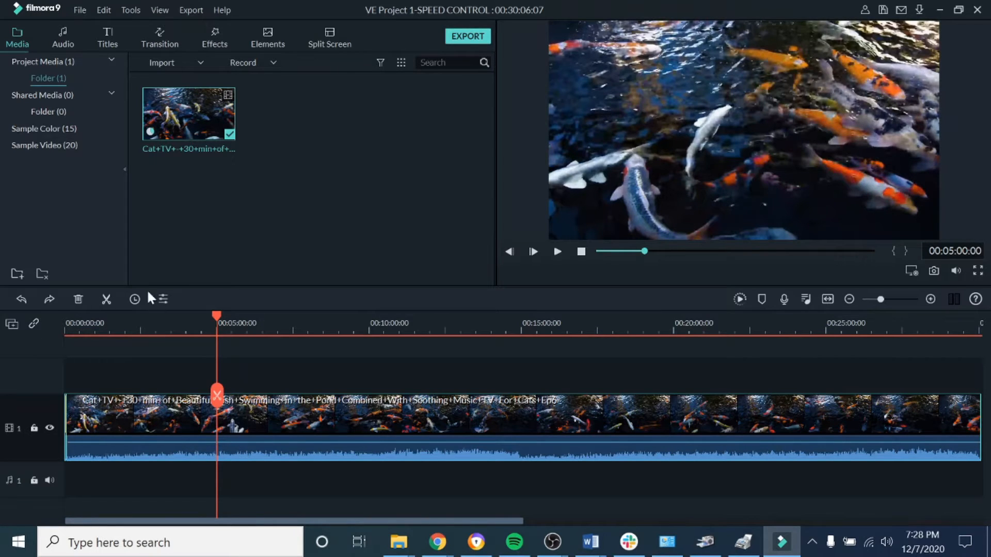
pyautogui.click(109, 300)
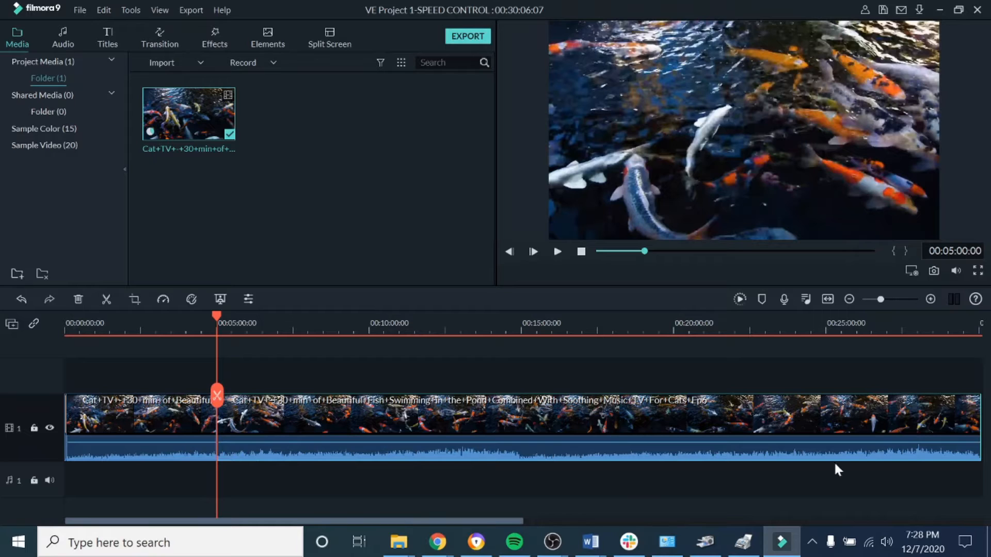
pyautogui.click(556, 251)
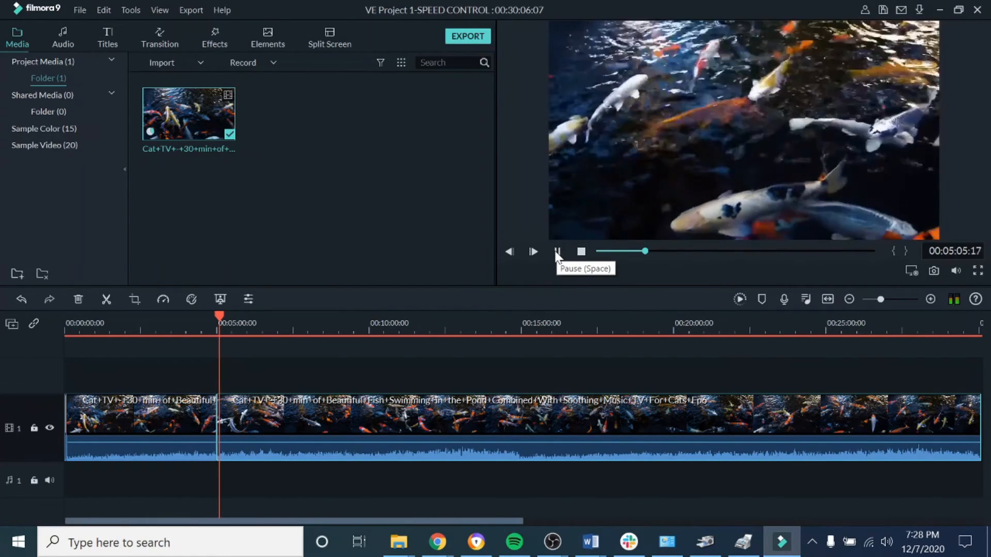
pyautogui.click(557, 251)
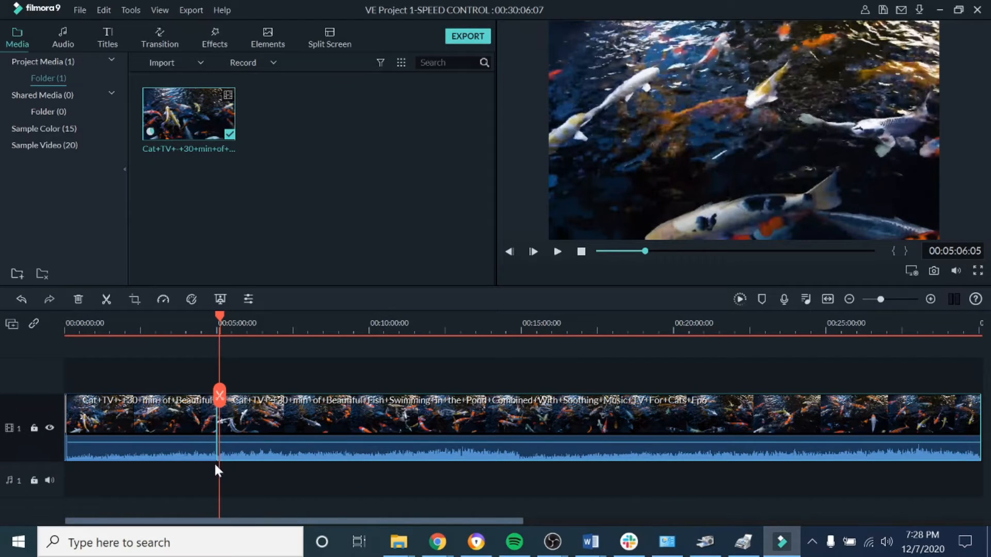
# Detach the audio from both parts of the split fish pond clip
pyautogui.rightClick(327, 451)
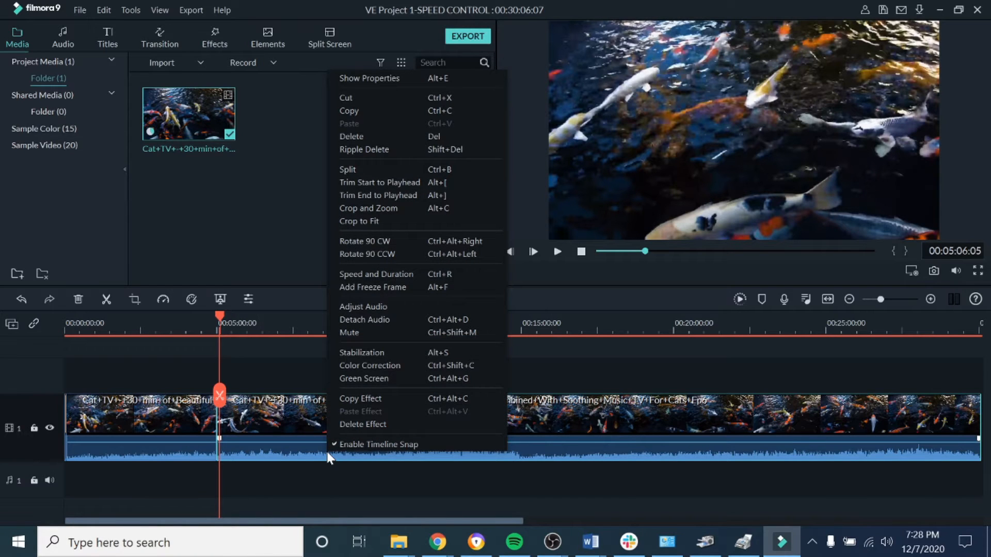
pyautogui.click(377, 320)
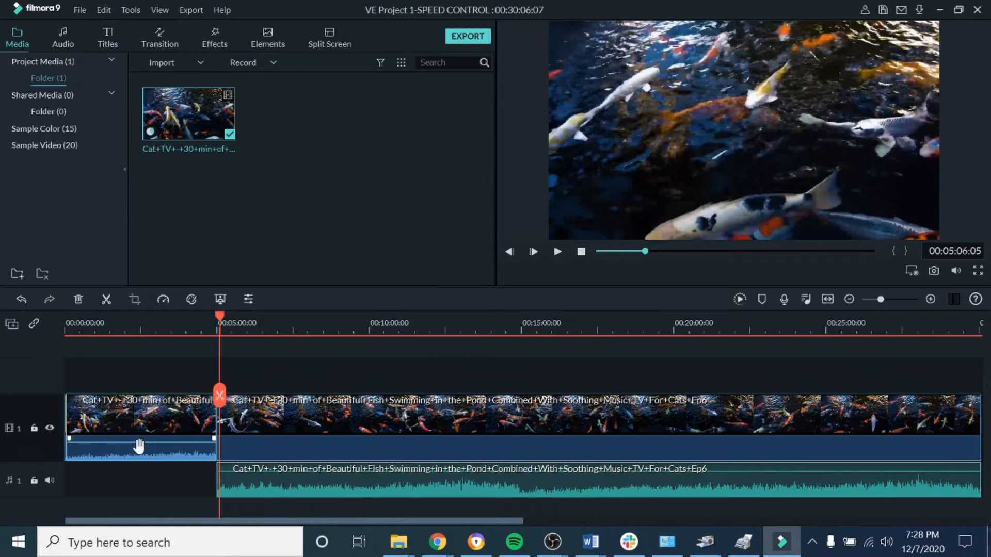
pyautogui.rightClick(147, 452)
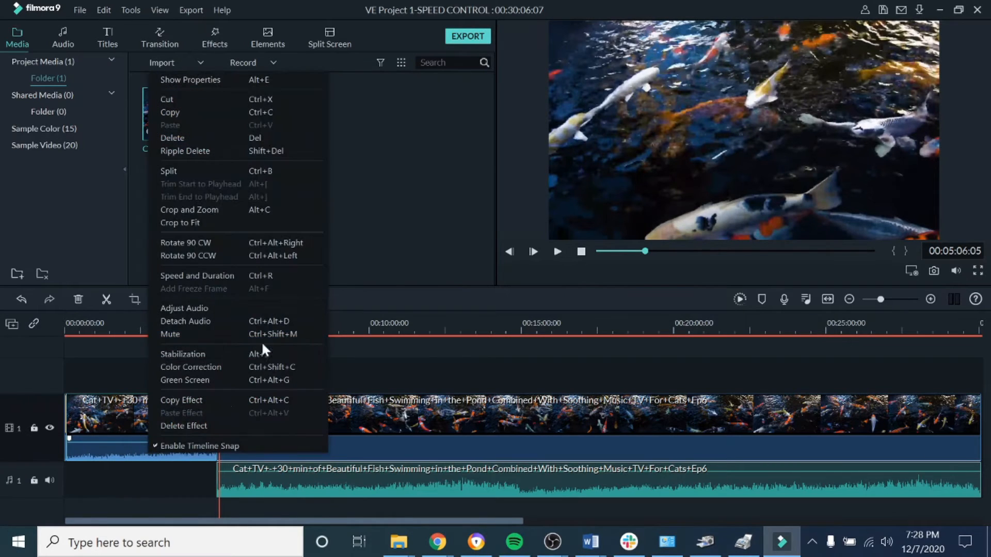
pyautogui.click(266, 322)
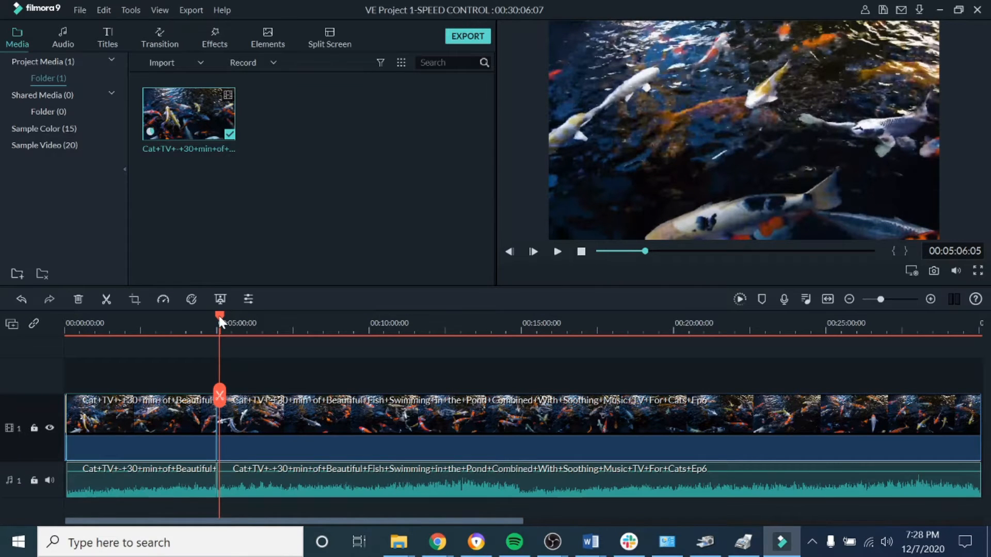
# Split the second part of the fish pond video at exactly 00:10:00:00
pyautogui.moveTo(219, 316); pyautogui.dragTo(369, 316)
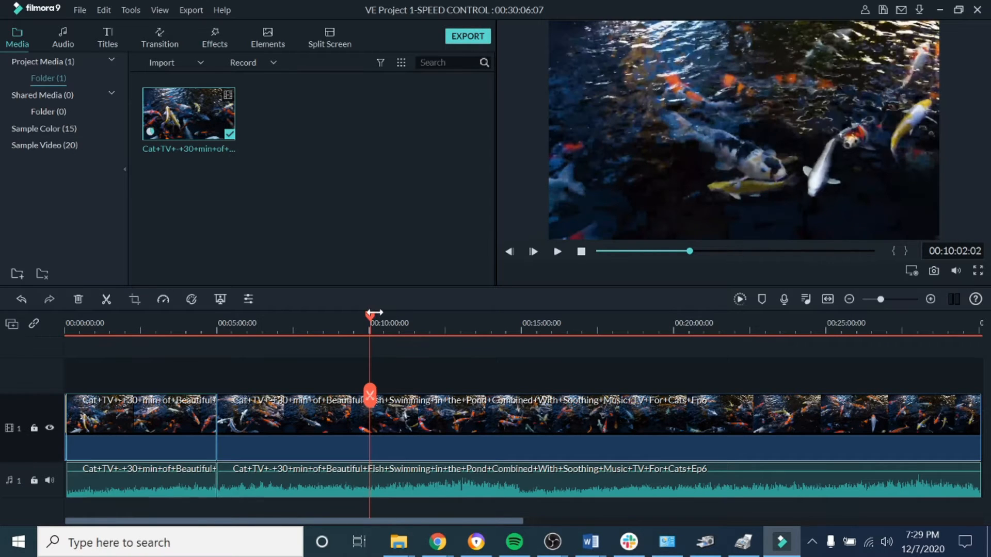
pyautogui.moveTo(370, 317); pyautogui.dragTo(367, 314)
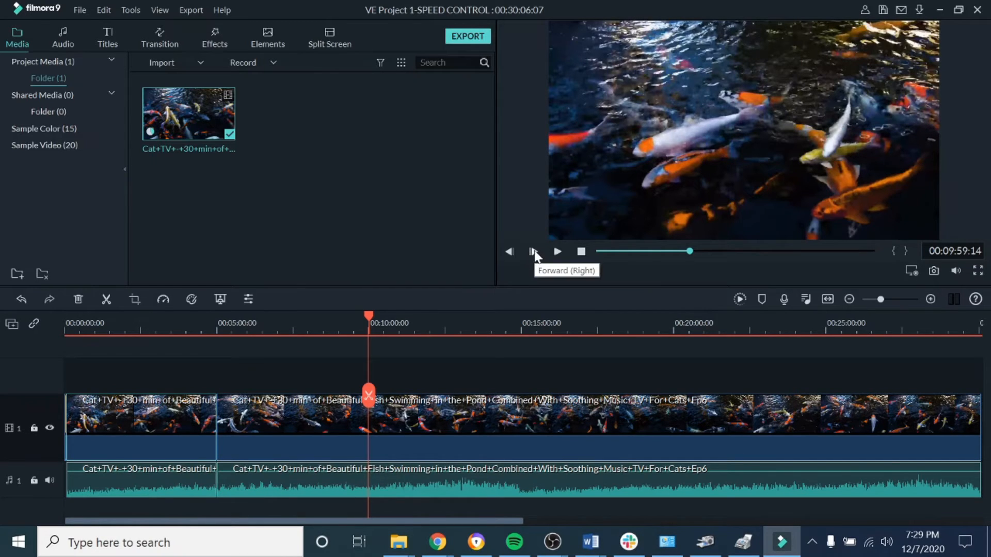
pyautogui.click(534, 252)
pyautogui.click(534, 252)
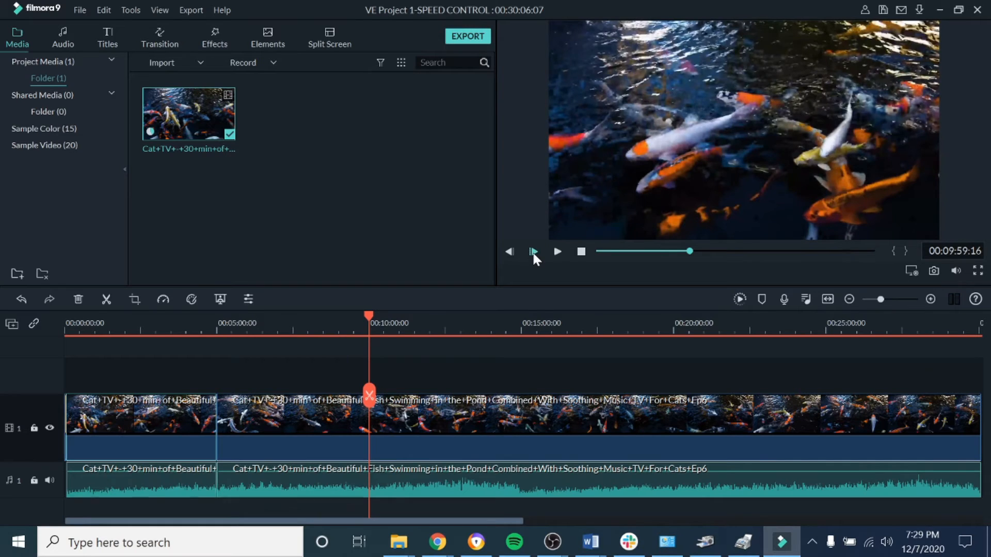
pyautogui.click(533, 252)
pyautogui.click(534, 252)
pyautogui.click(534, 252)
pyautogui.click(533, 252)
pyautogui.click(533, 252)
pyautogui.click(534, 252)
pyautogui.click(533, 252)
pyautogui.click(534, 252)
pyautogui.click(534, 252)
pyautogui.click(534, 252)
pyautogui.click(510, 252)
pyautogui.click(510, 252)
pyautogui.click(509, 252)
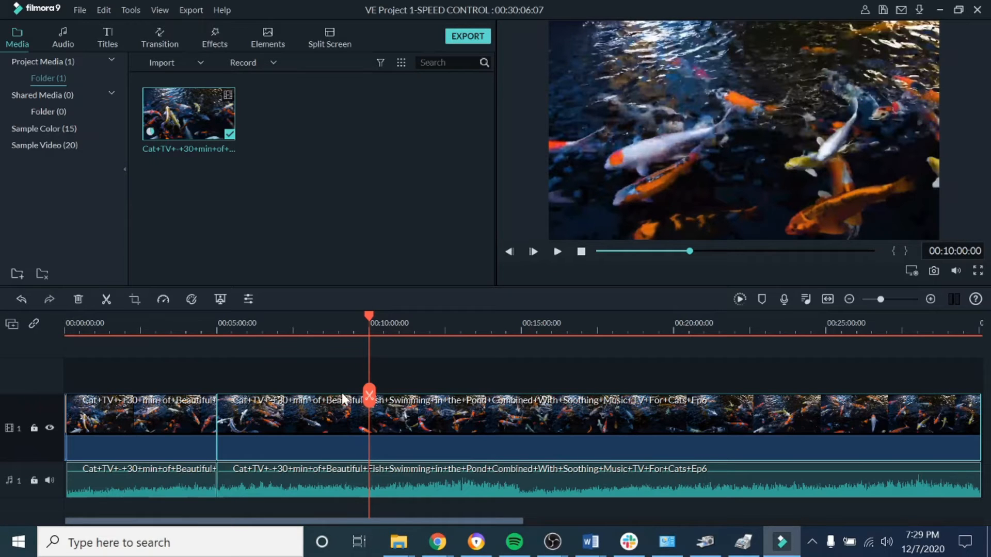
pyautogui.click(107, 299)
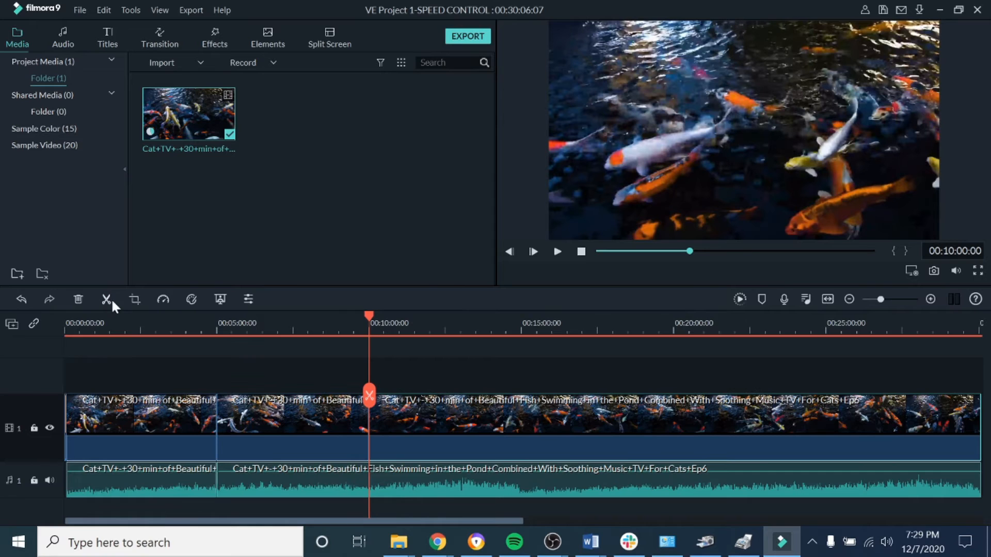
# Split the remaining fish pond video at 00:15:00:00 and again at 00:20:00:00
pyautogui.click(368, 315)
pyautogui.moveTo(368, 315); pyautogui.dragTo(522, 334)
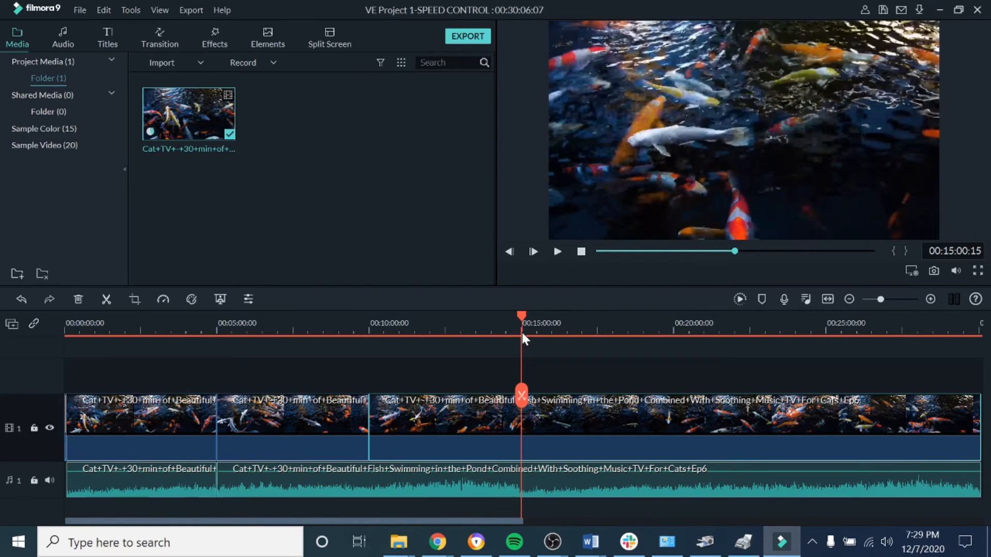
pyautogui.click(533, 252)
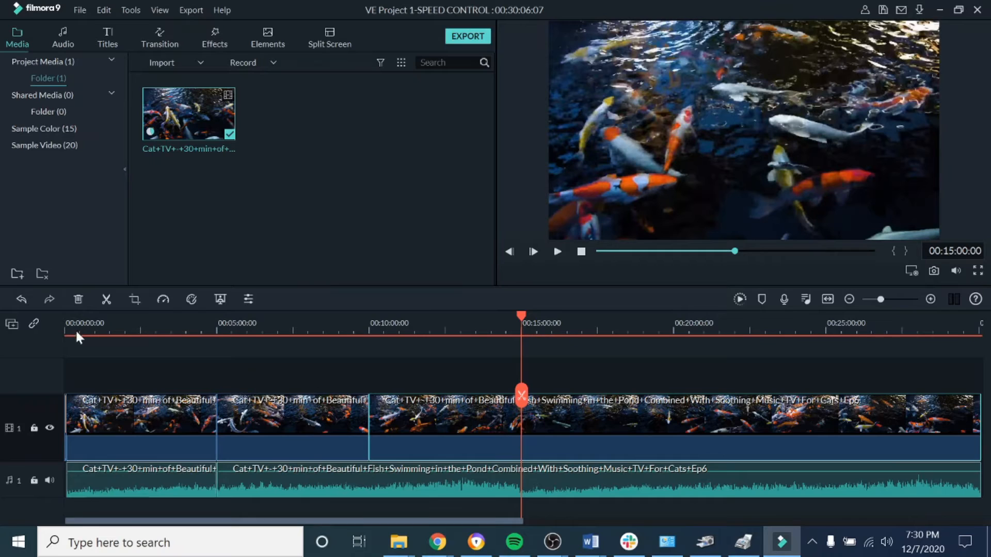
pyautogui.click(106, 300)
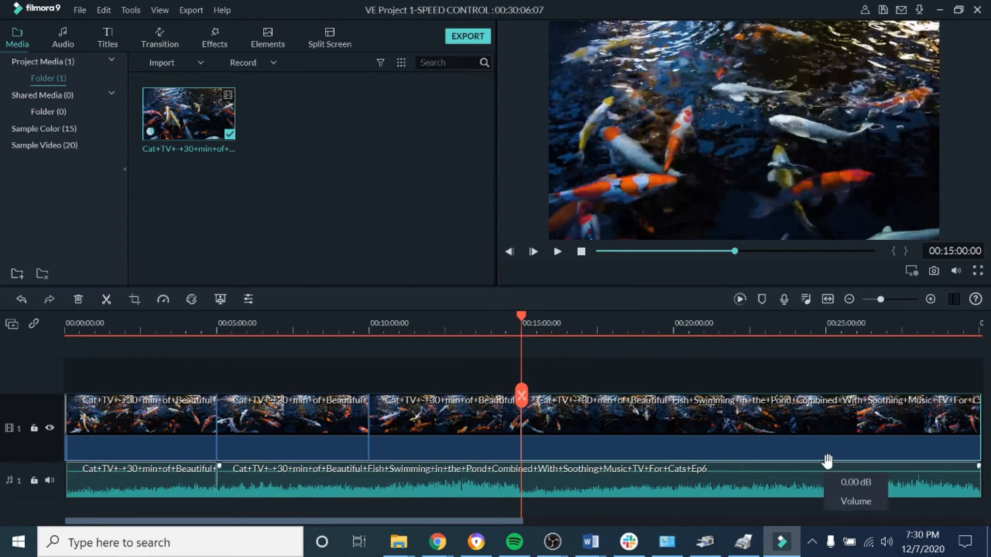
pyautogui.moveTo(522, 314); pyautogui.dragTo(673, 329)
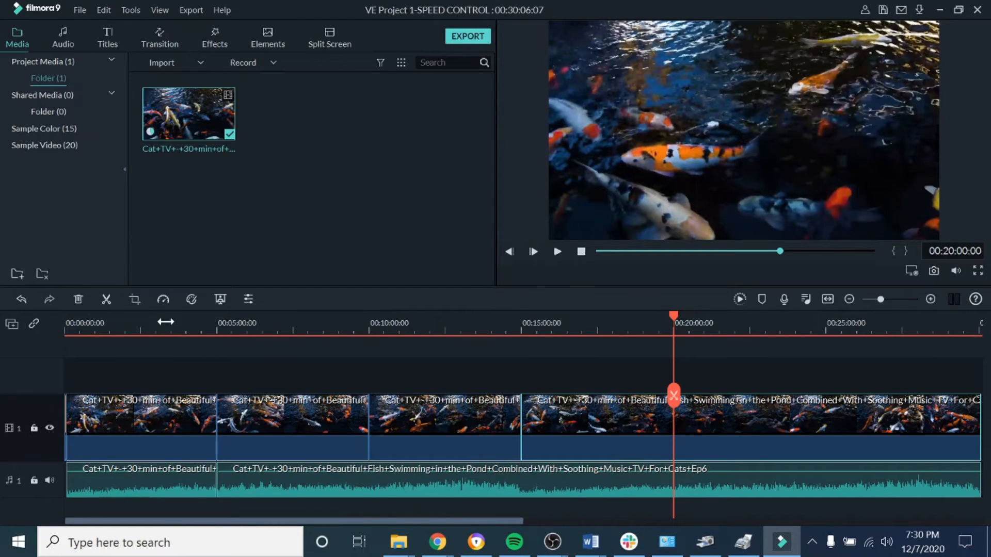
pyautogui.click(106, 299)
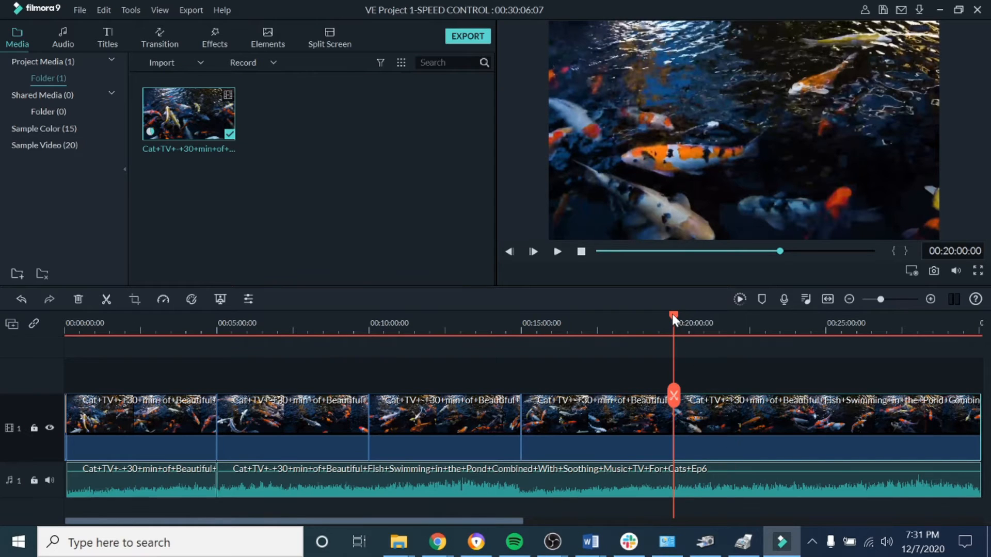
# Split the last remaining part of the fish pond video at exactly 00:25:00:00
pyautogui.moveTo(683, 315); pyautogui.dragTo(828, 348)
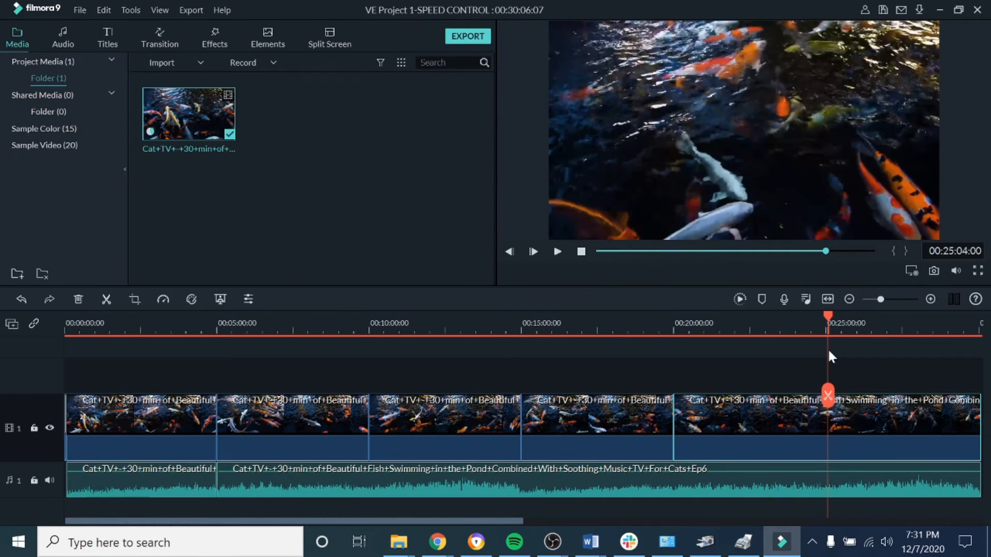
pyautogui.click(511, 253)
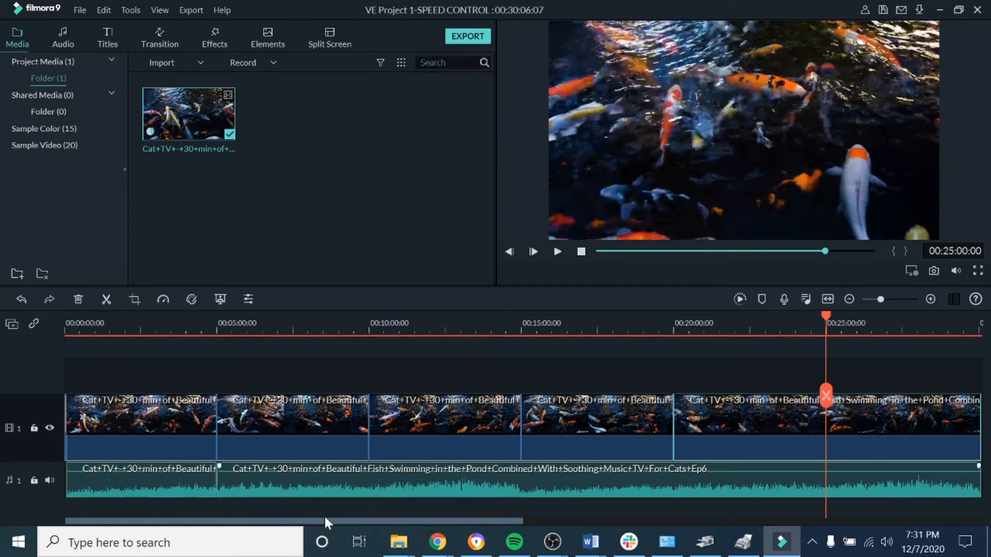
pyautogui.click(105, 300)
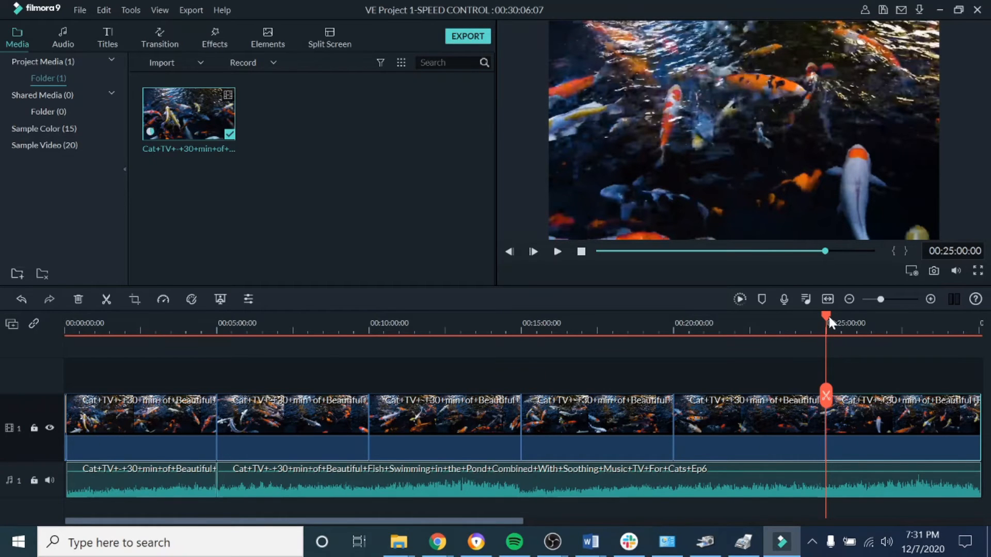
# Reverse the playback of the first five-minute video segment and agree to create a proxy file for it
pyautogui.click(142, 425)
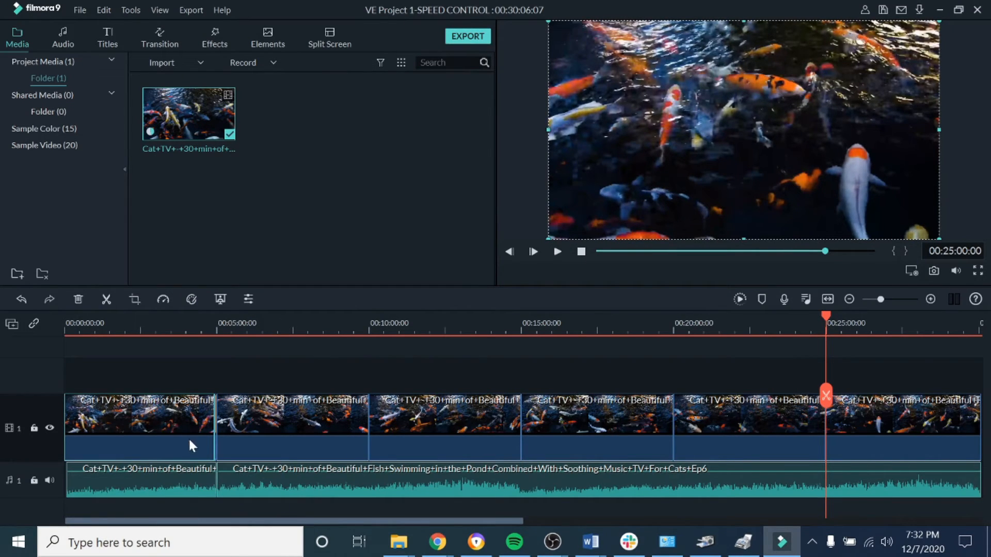
pyautogui.click(163, 300)
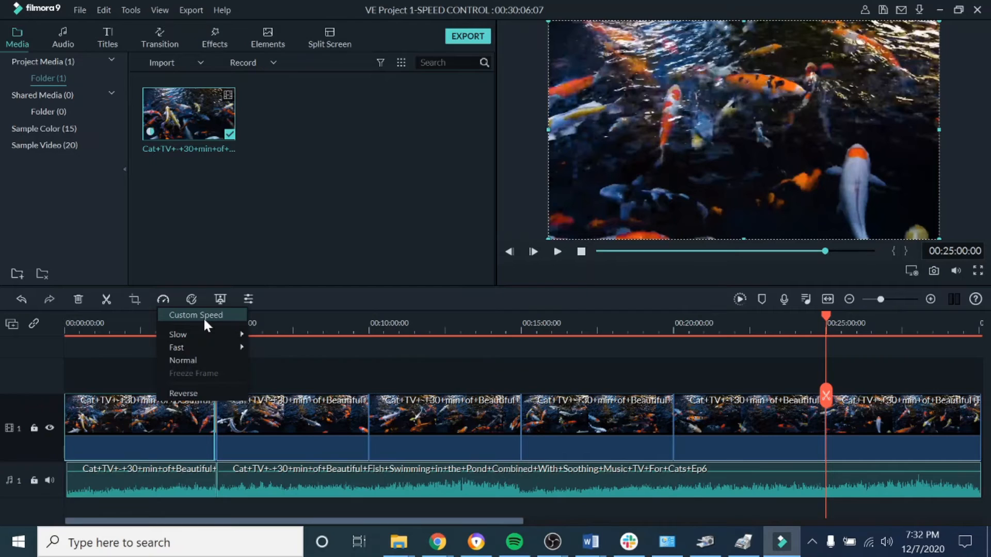
pyautogui.moveTo(195, 339)
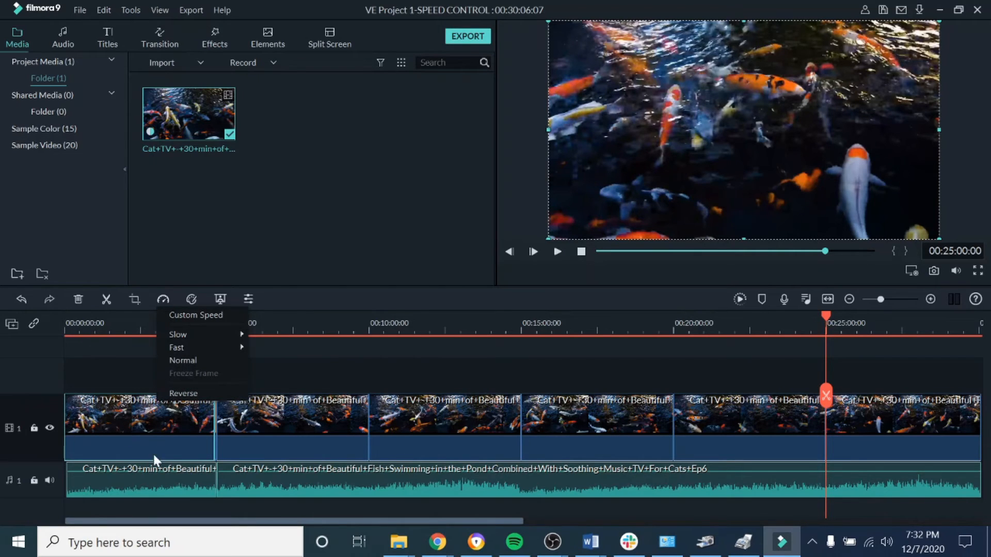
pyautogui.click(186, 393)
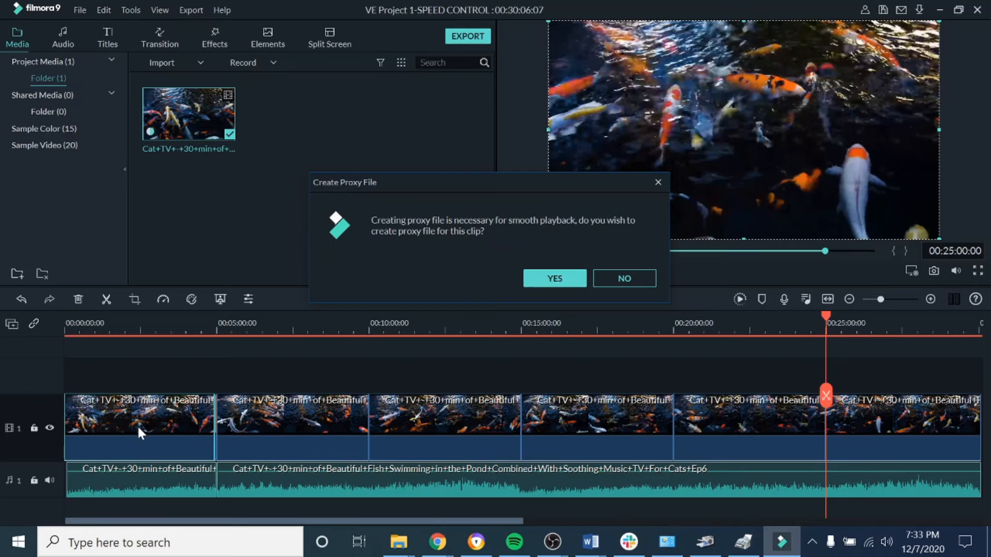
pyautogui.click(555, 279)
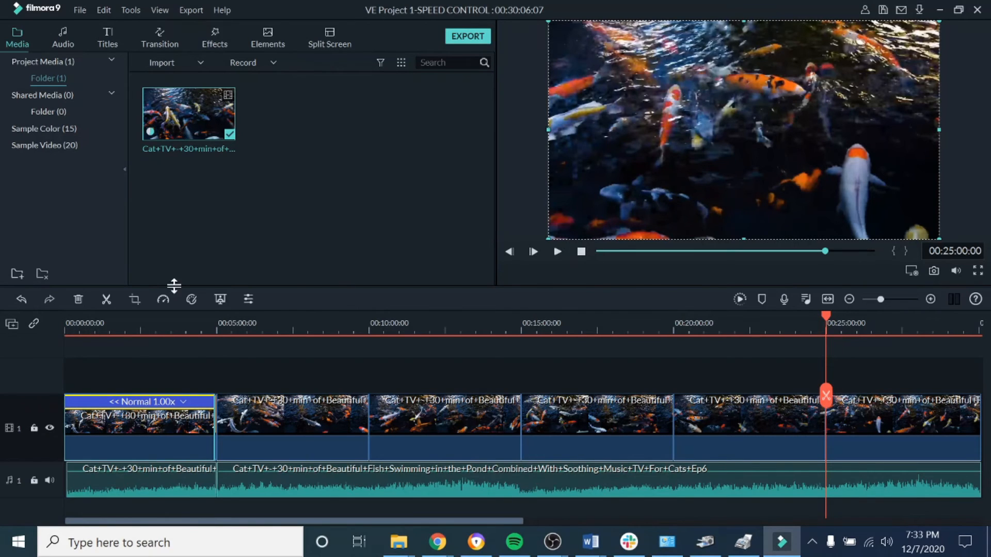
# Return to the start of the timeline and preview a few seconds of the reversed first segment
pyautogui.click(582, 252)
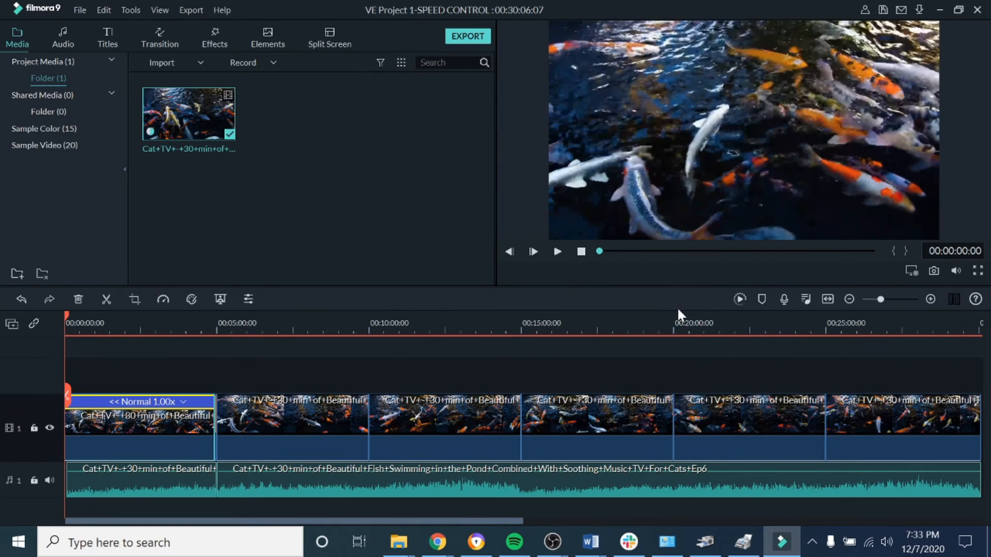
pyautogui.click(555, 251)
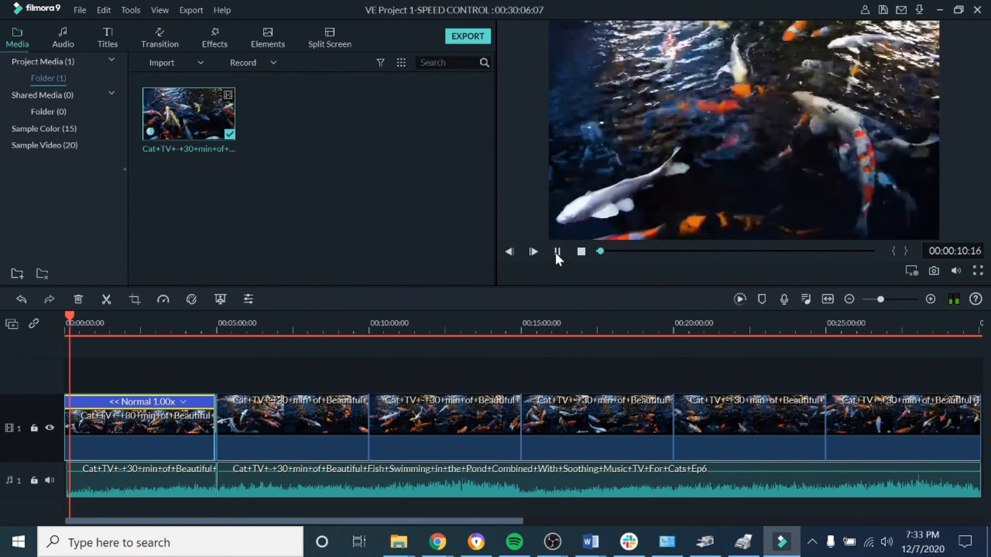
pyautogui.click(556, 252)
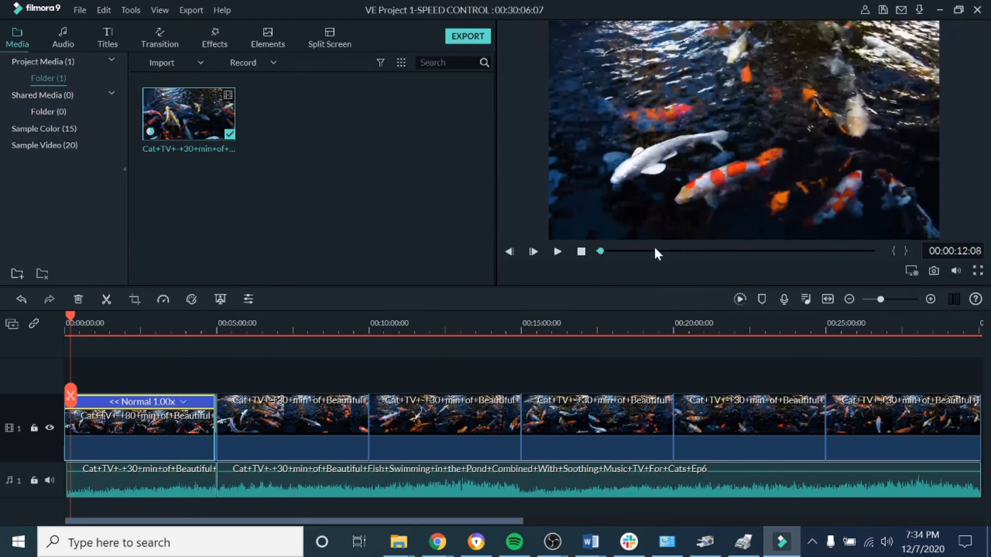
# Mute audio track 1 and preview more of the reversed segment without sound
pyautogui.click(49, 480)
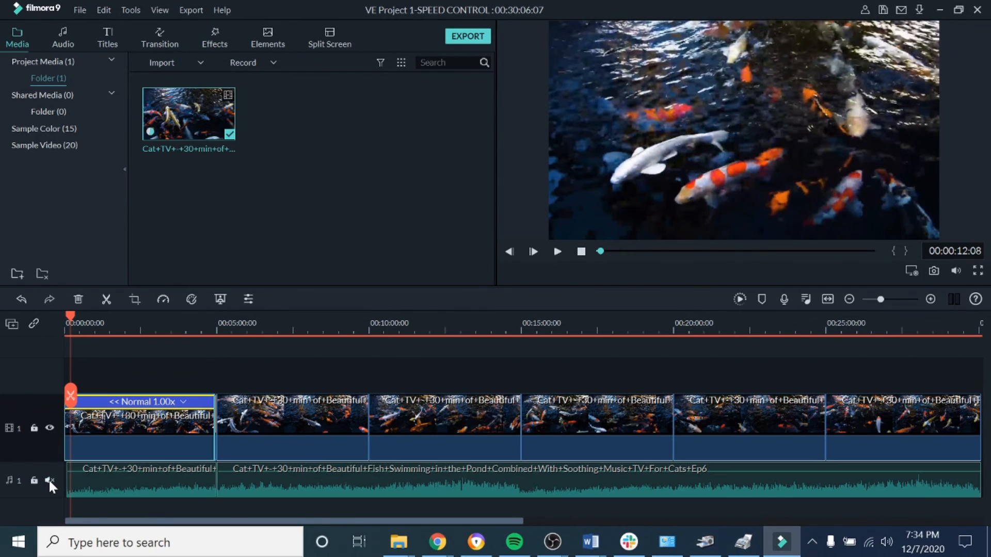
pyautogui.click(557, 252)
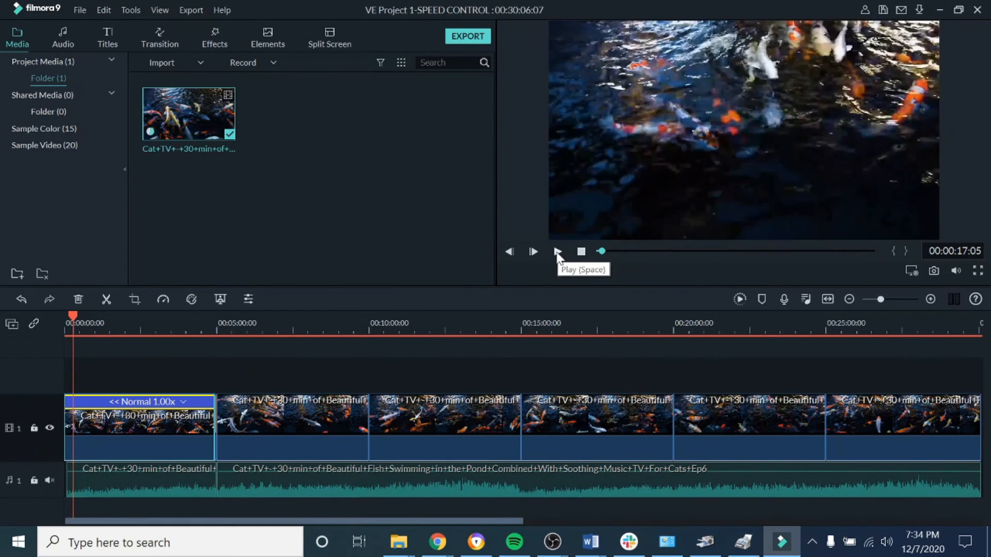
pyautogui.click(558, 252)
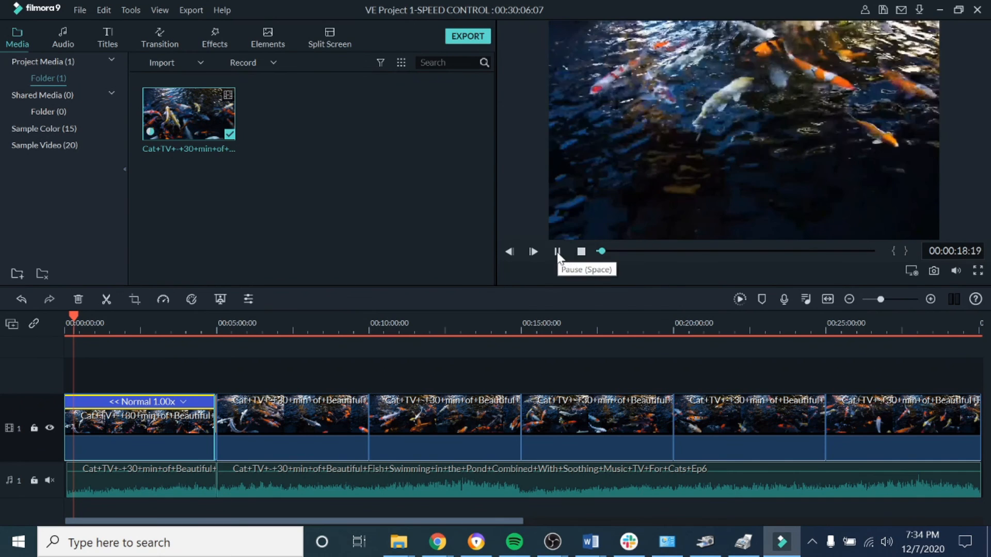
pyautogui.click(557, 252)
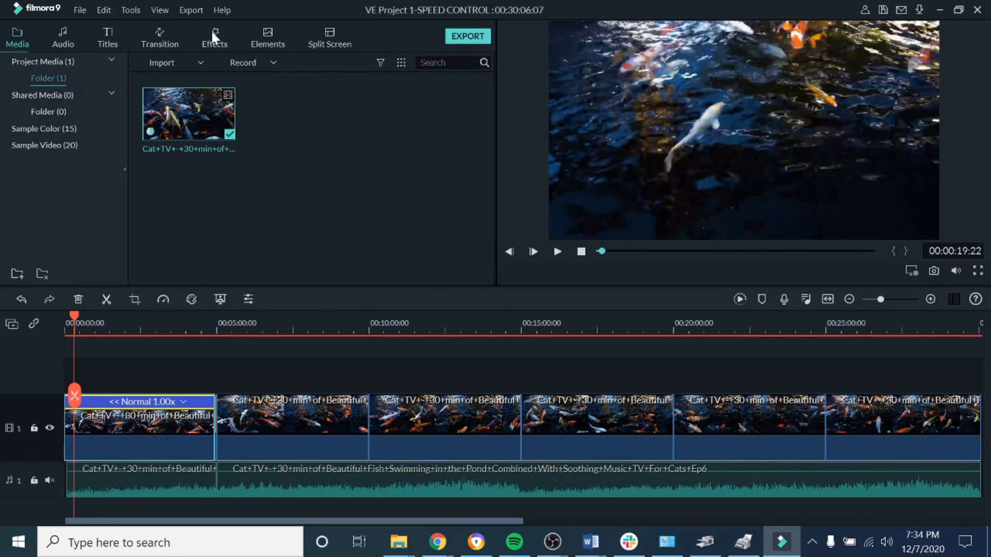
# Save the current project under its existing name
pyautogui.click(79, 11)
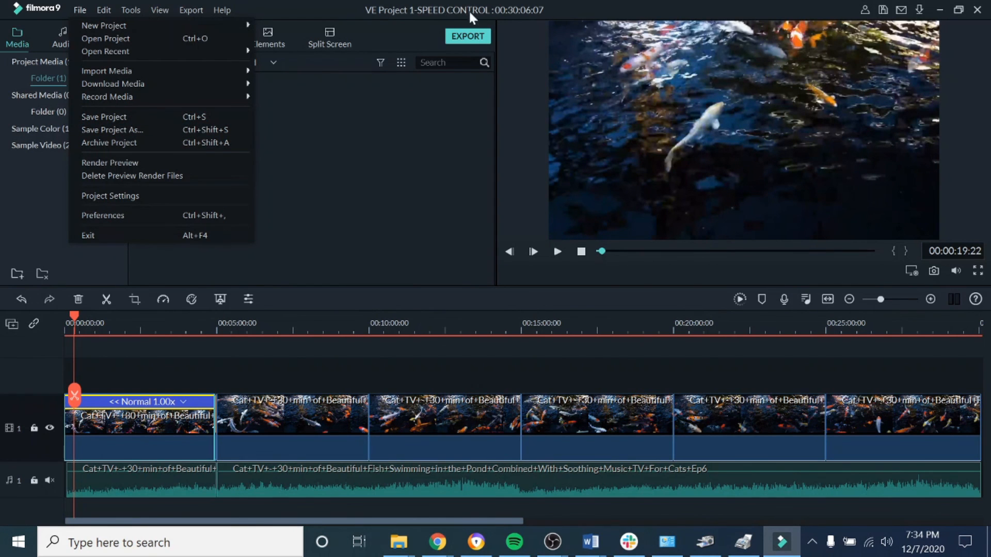
pyautogui.click(119, 117)
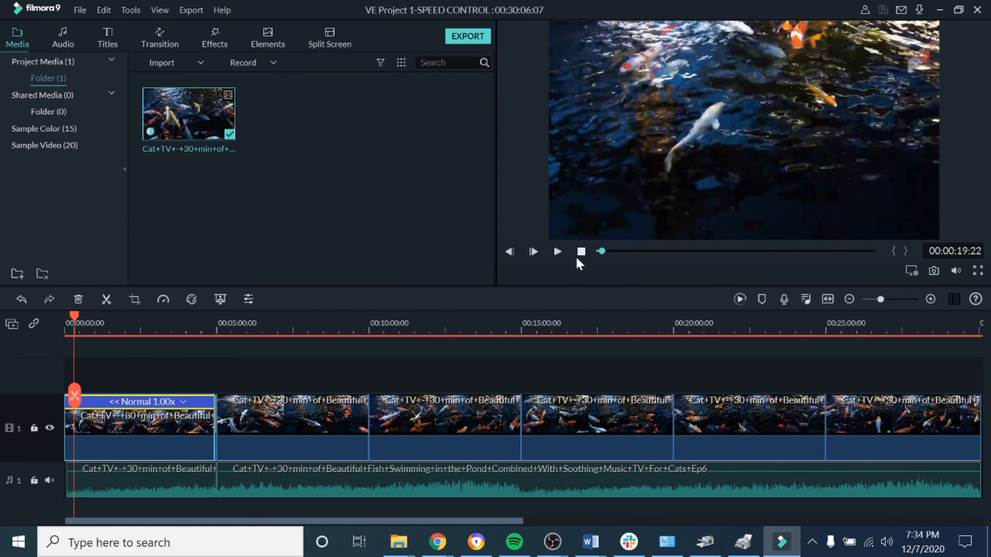